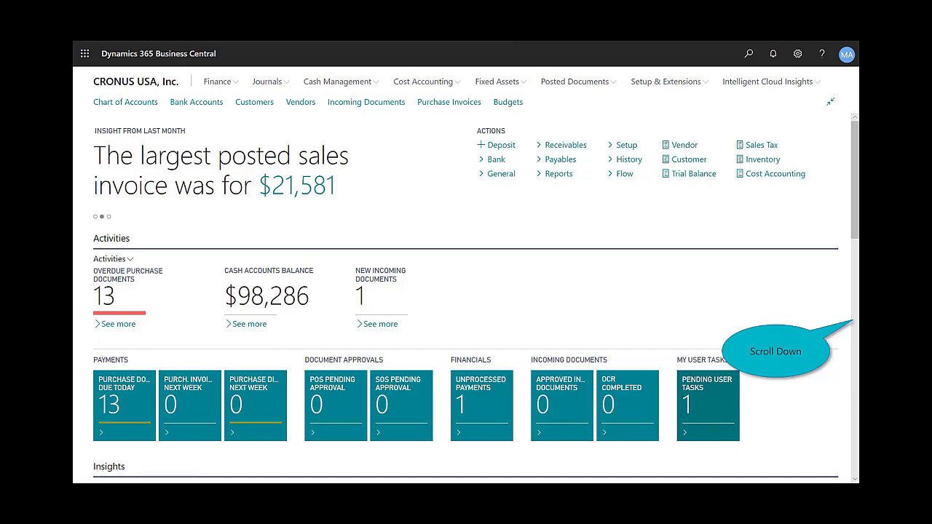
Examine the ledger entry behind the 10W aged receivables bar and the April 2019 breakdown in the cash flow forecast
{"action": "left_click", "coordinate": [856, 403]}
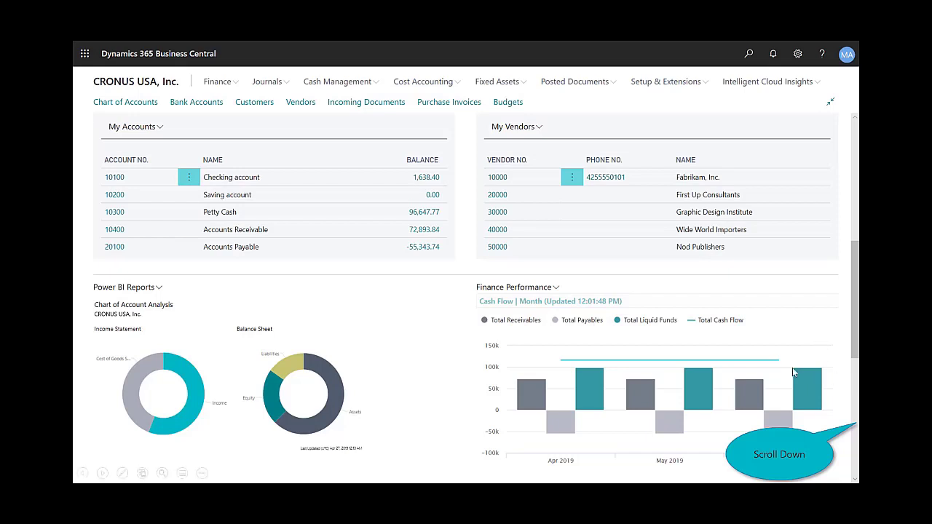
{"action": "scroll", "coordinate": [857, 411], "scroll_direction": "down", "scroll_amount": 10}
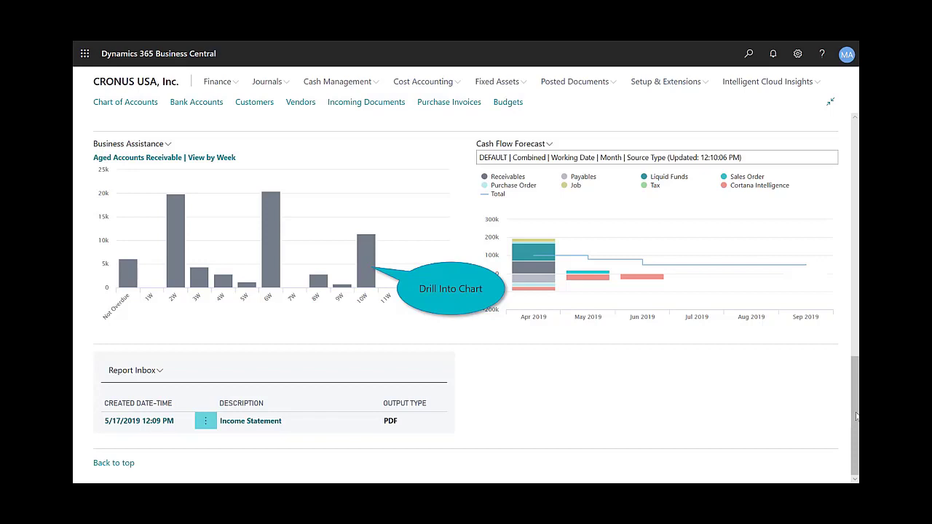
{"action": "left_click", "coordinate": [368, 259]}
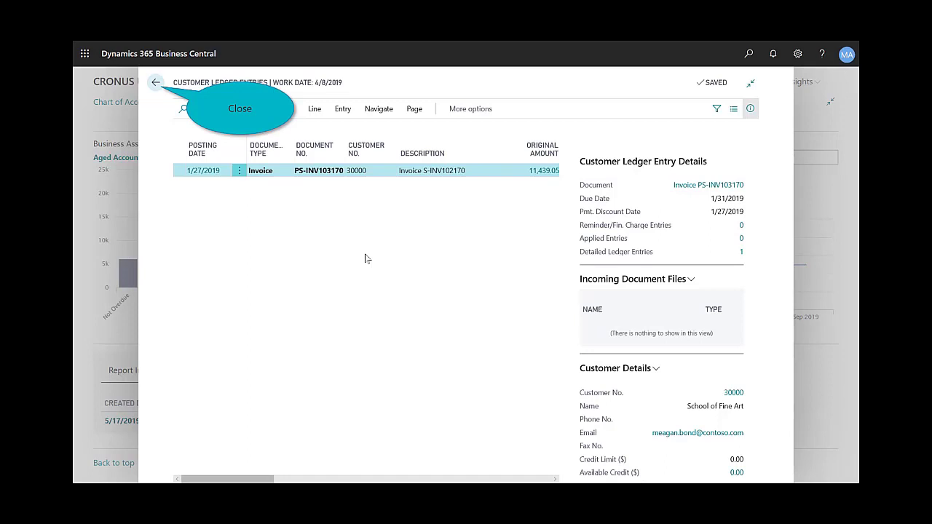
{"action": "left_click", "coordinate": [156, 83]}
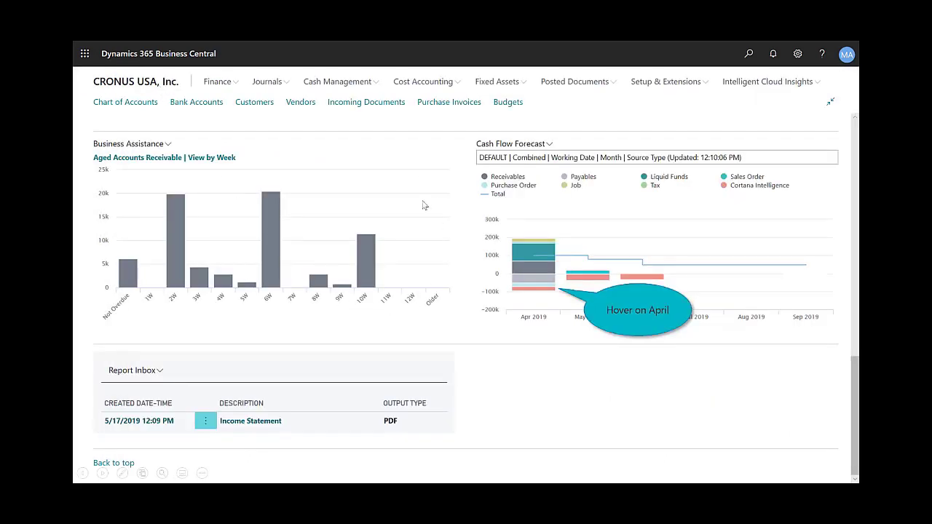
{"action": "mouse_move", "coordinate": [542, 271]}
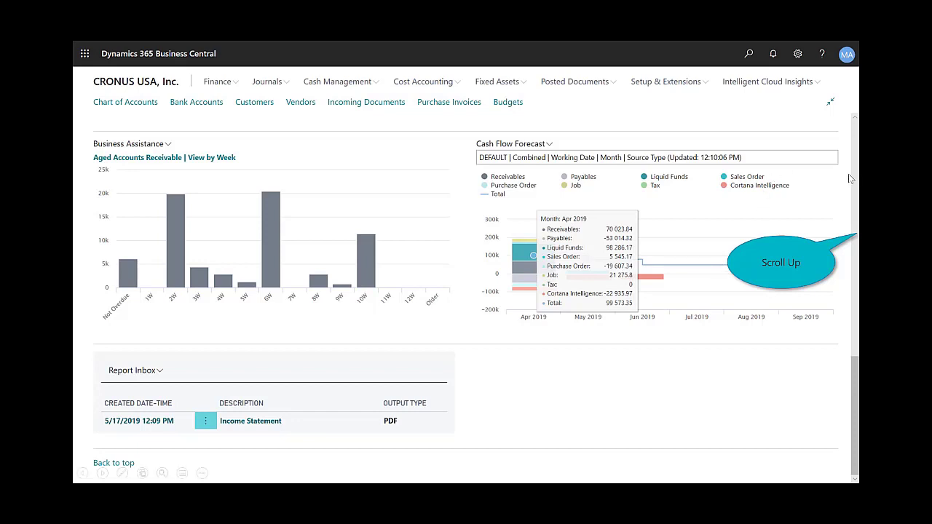
{"action": "scroll", "coordinate": [856, 183], "scroll_direction": "up", "scroll_amount": 10}
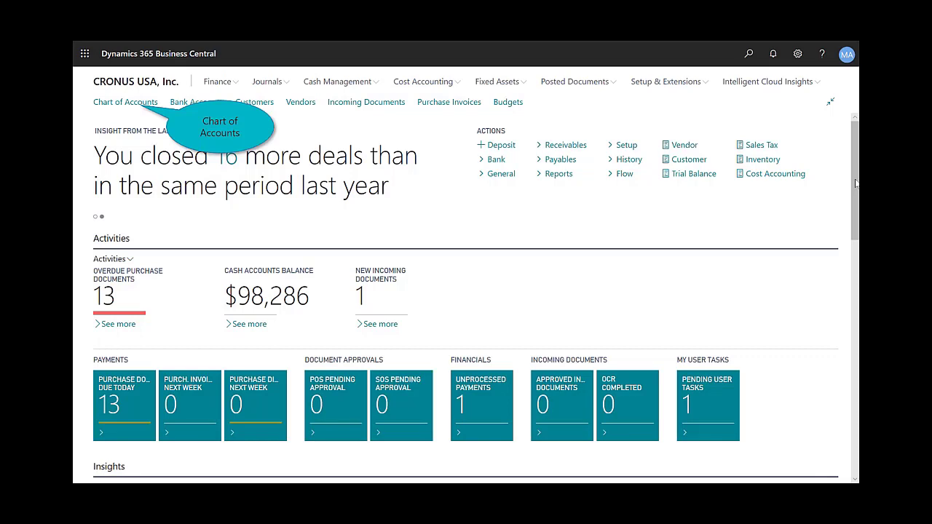
Copy all rows of the chart of accounts and paste them into the blank Excel workbook starting at cell A1
{"action": "left_click", "coordinate": [117, 102]}
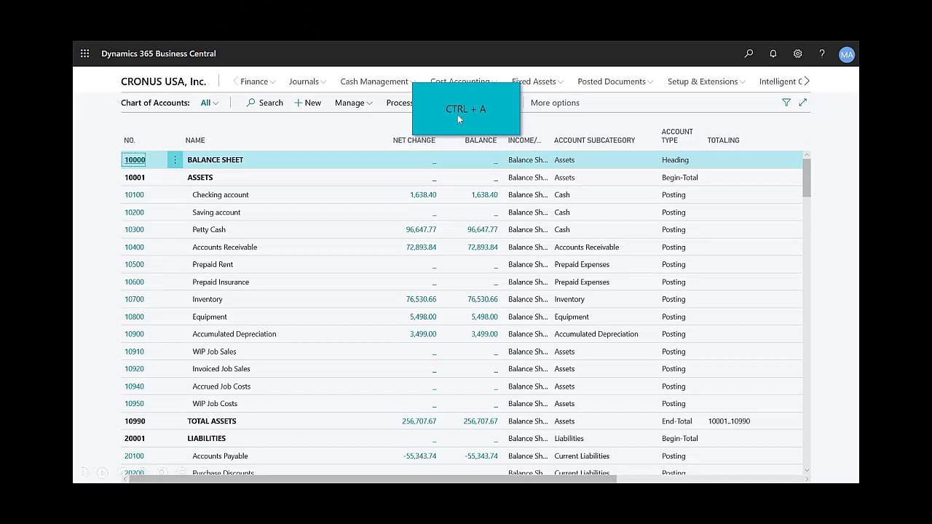
{"action": "key", "text": "ctrl+a"}
{"action": "key", "text": "ctrl+c"}
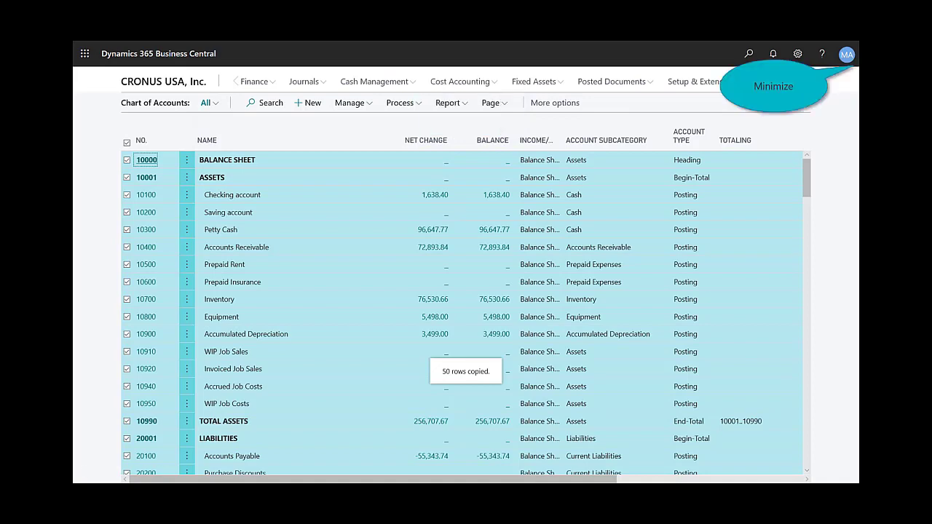
{"action": "key", "text": "alt+Tab"}
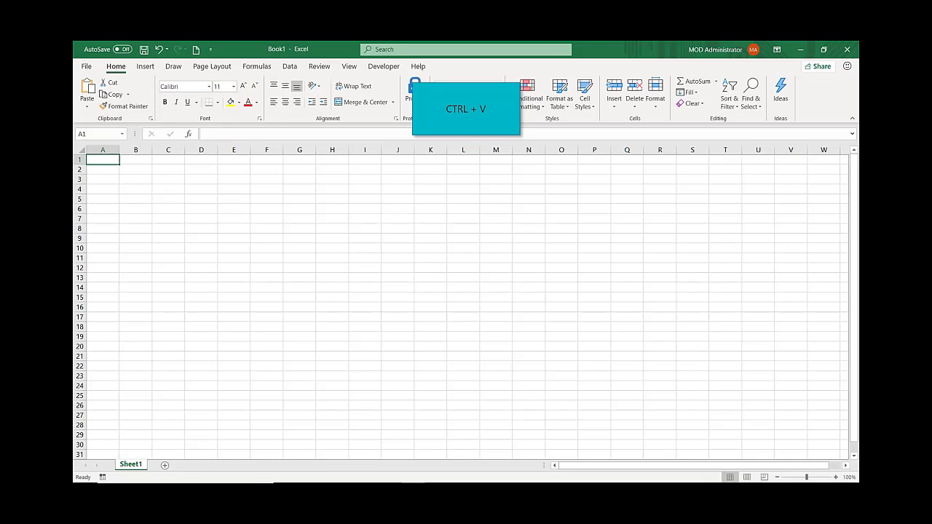
{"action": "key", "text": "ctrl+v"}
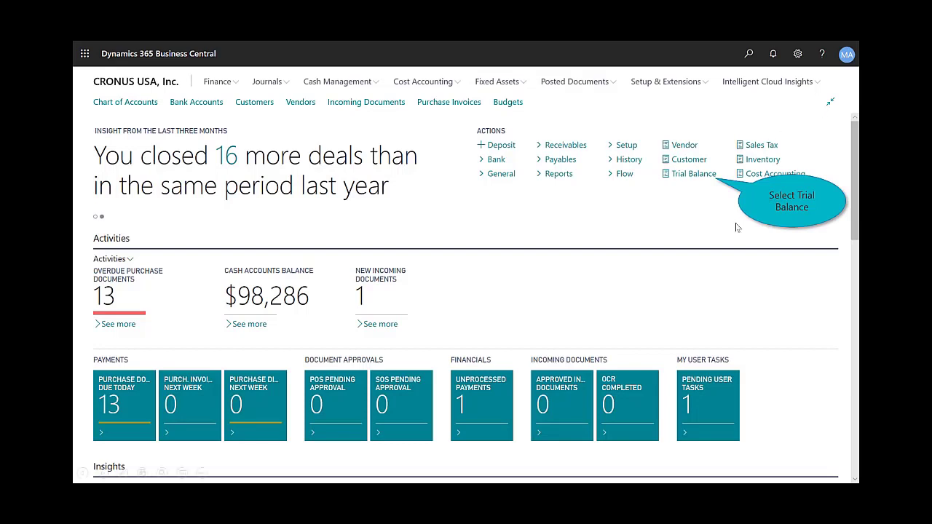
View the Trial Balance Detail/Summary report and return to the home page
{"action": "left_click", "coordinate": [695, 175]}
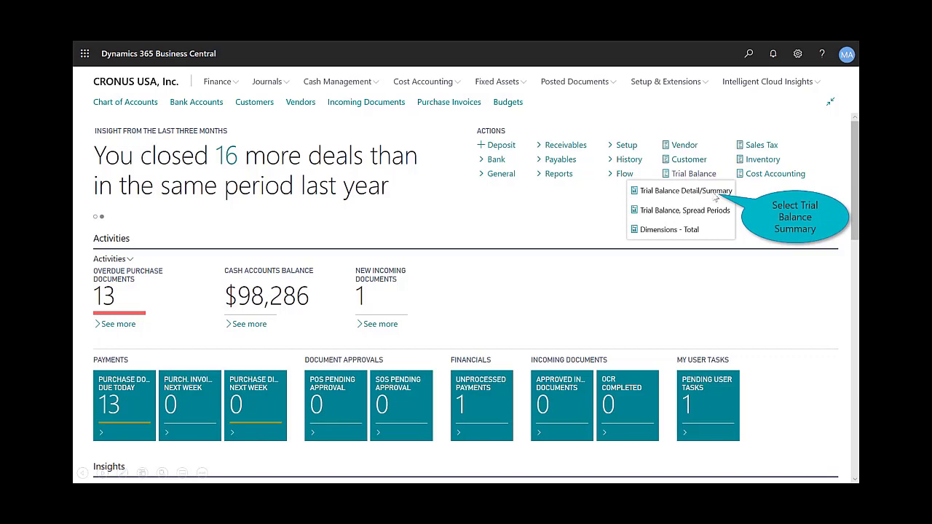
{"action": "left_click", "coordinate": [713, 192]}
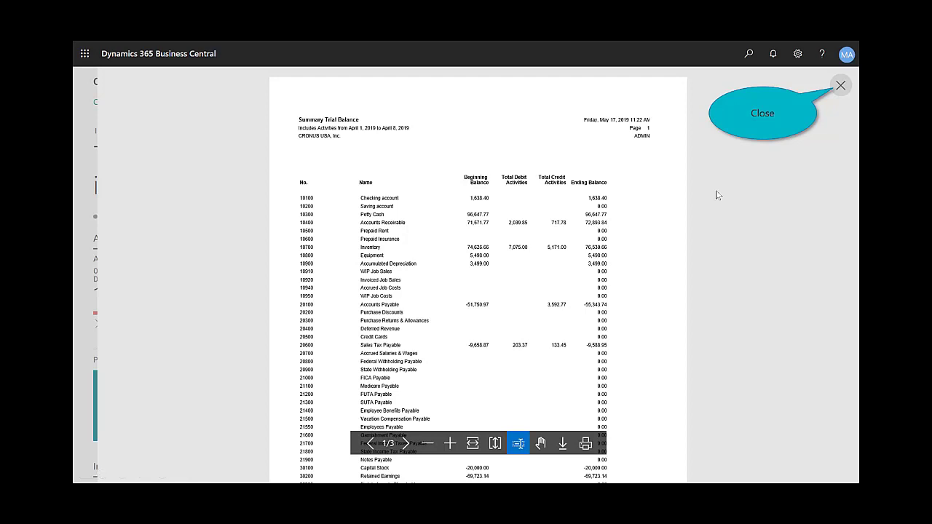
{"action": "left_click", "coordinate": [840, 86]}
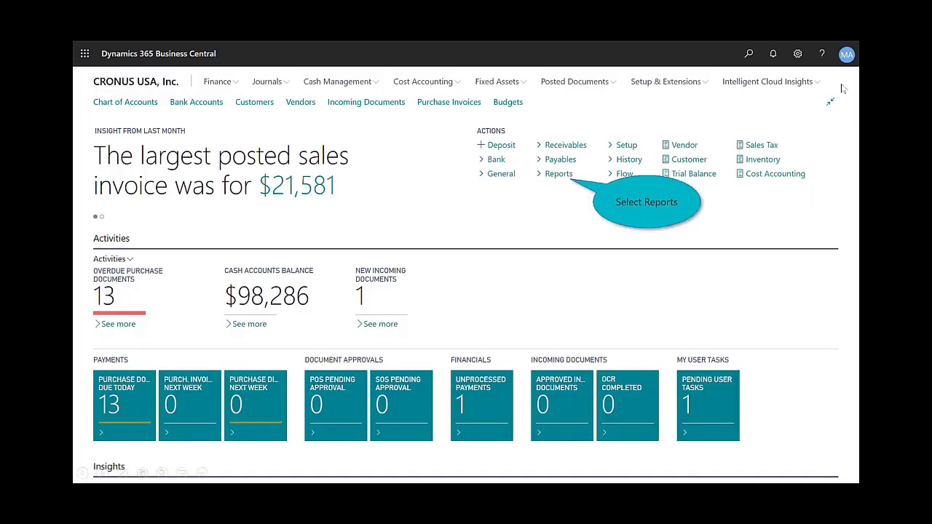
Generate the Balance Sheet as an Excel report
{"action": "left_click", "coordinate": [557, 174]}
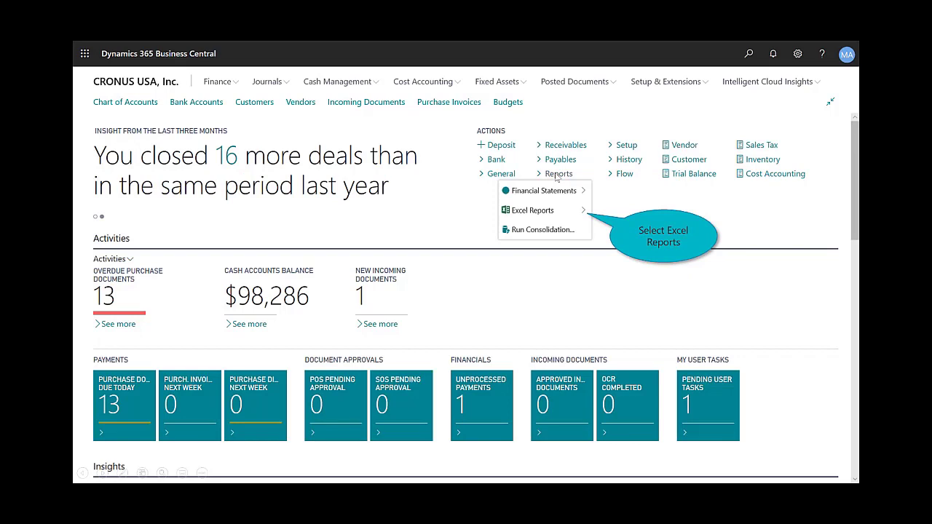
{"action": "left_click", "coordinate": [575, 213]}
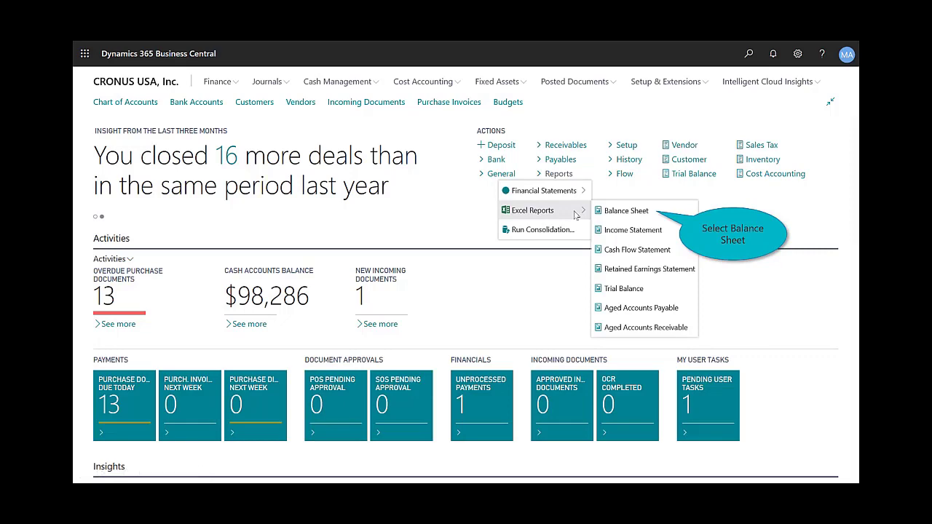
{"action": "left_click", "coordinate": [647, 212]}
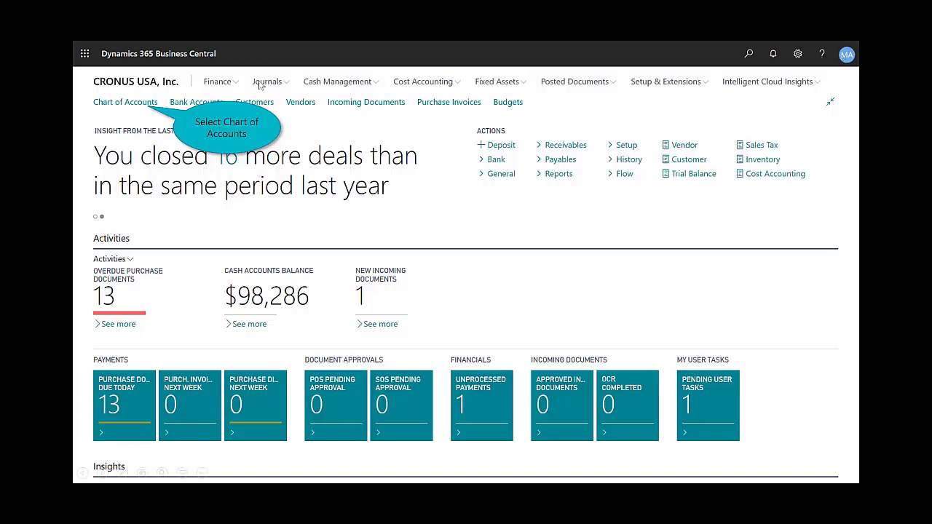
Search the chart of accounts for "Travel"
{"action": "left_click", "coordinate": [128, 103]}
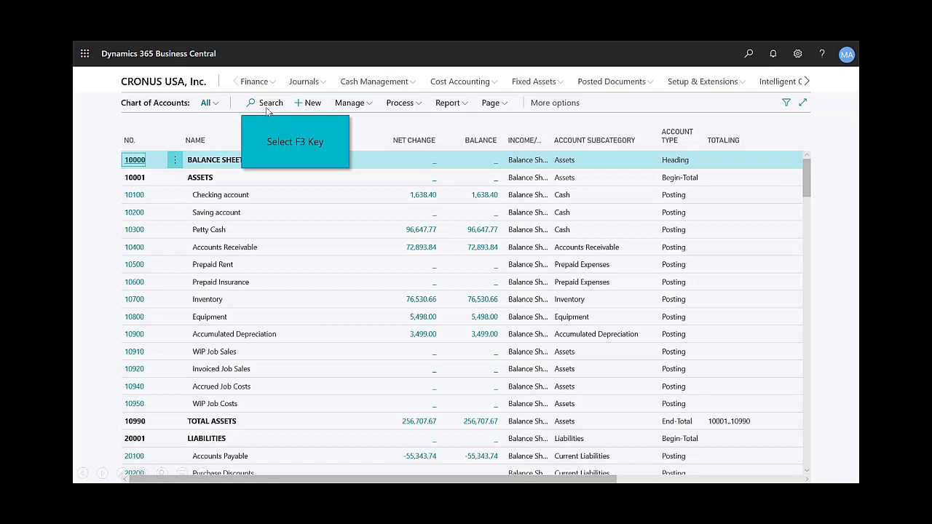
{"action": "key", "text": "F3"}
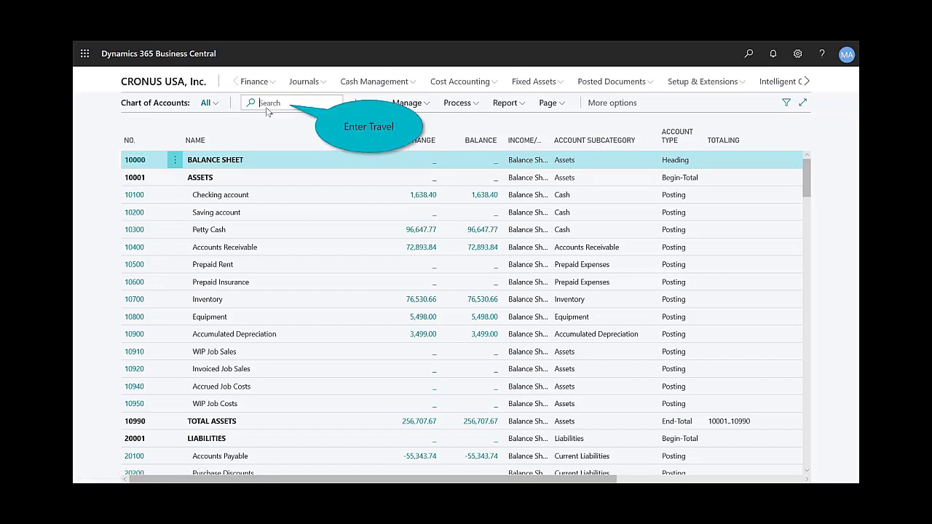
{"action": "type", "text": "Travel"}
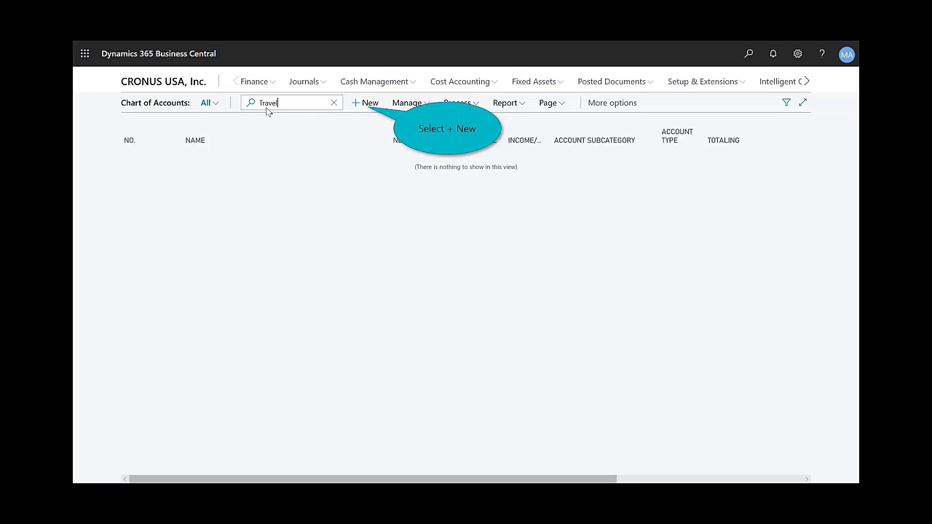
Create a new G/L account with number 61550 and the name "Travel Expense"
{"action": "left_click", "coordinate": [363, 103]}
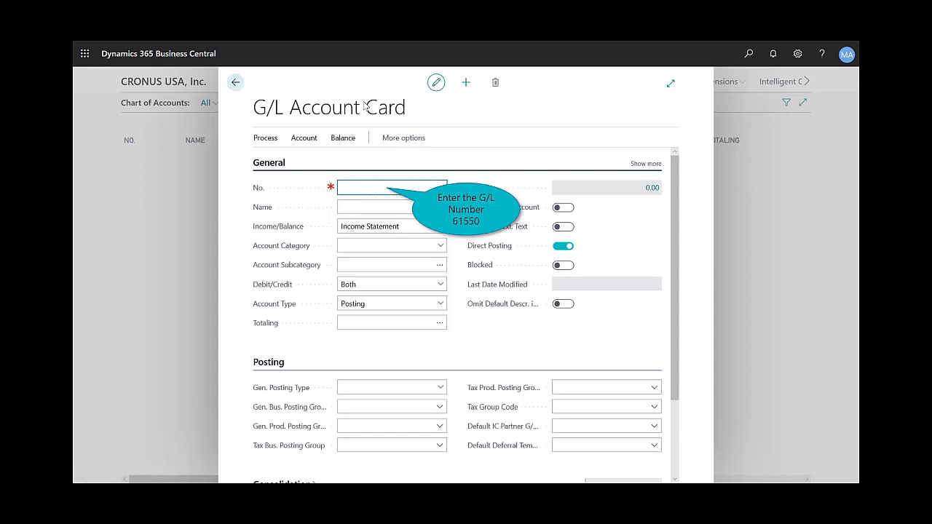
{"action": "type", "text": "61550"}
{"action": "key", "text": "Tab"}
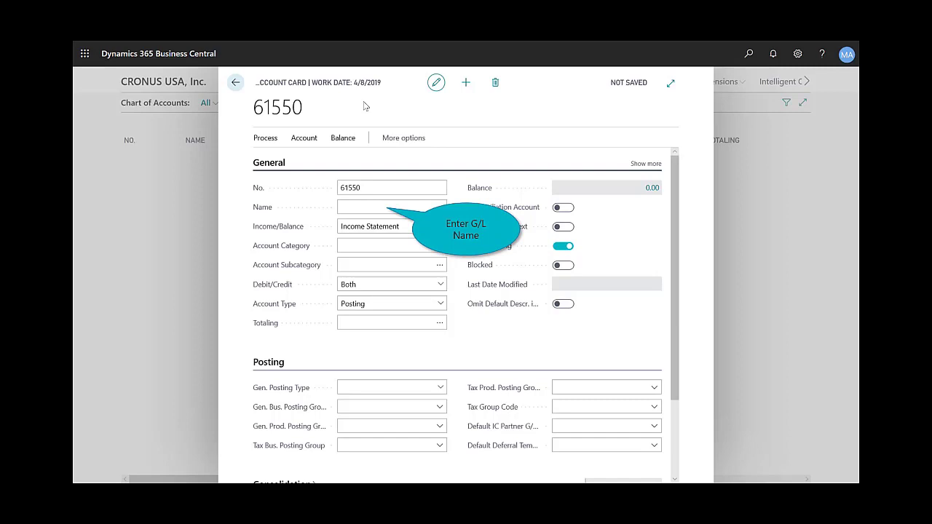
{"action": "type", "text": "Travel Expense"}
{"action": "key", "text": "Tab"}
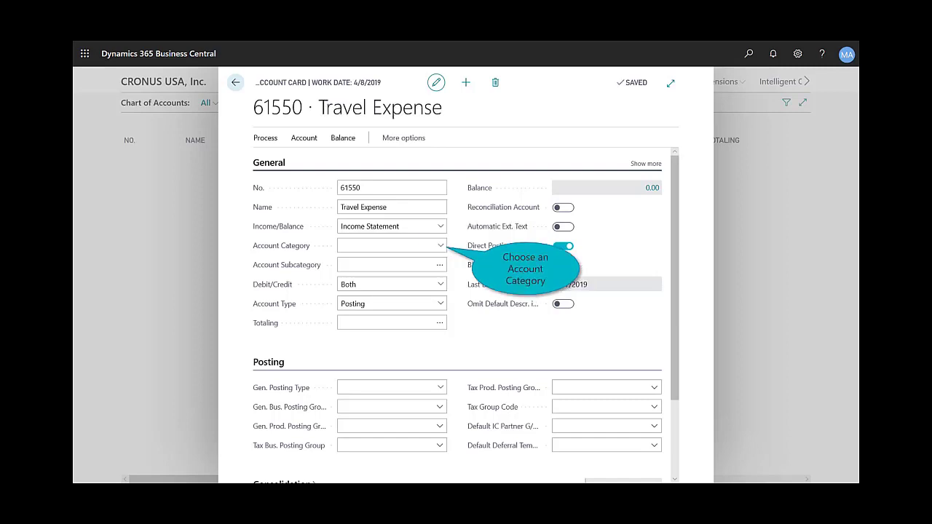
Assign the new G/L account the category Expense and the subcategory Travel Expense, and close its card
{"action": "left_click", "coordinate": [440, 248]}
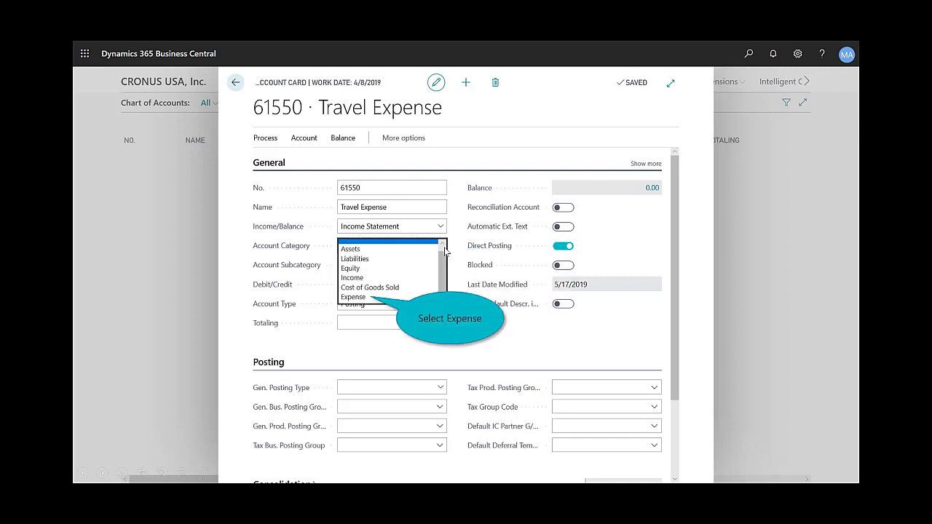
{"action": "left_click", "coordinate": [356, 298]}
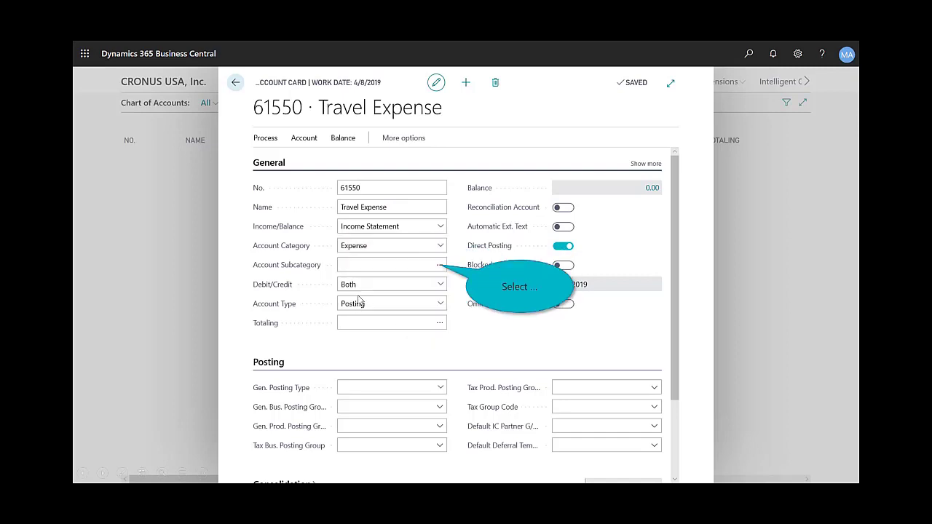
{"action": "left_click", "coordinate": [441, 265]}
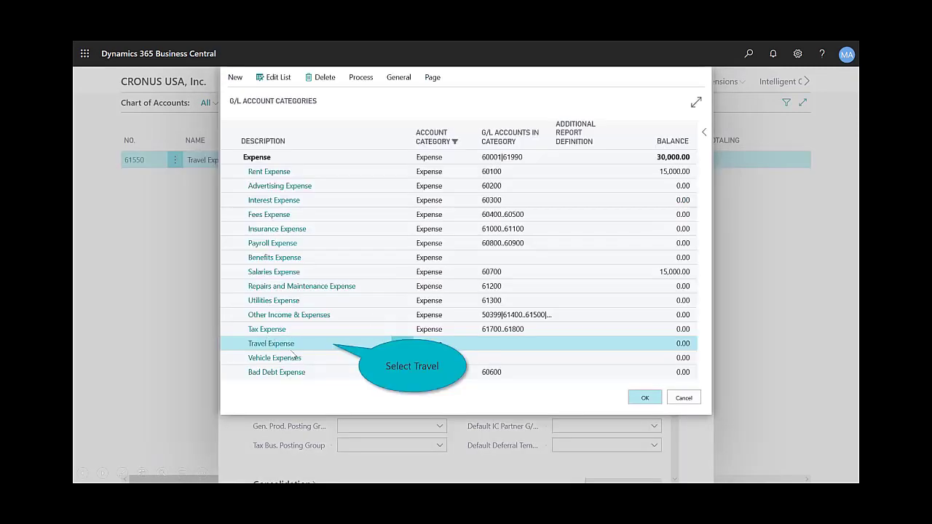
{"action": "double_click", "coordinate": [298, 348]}
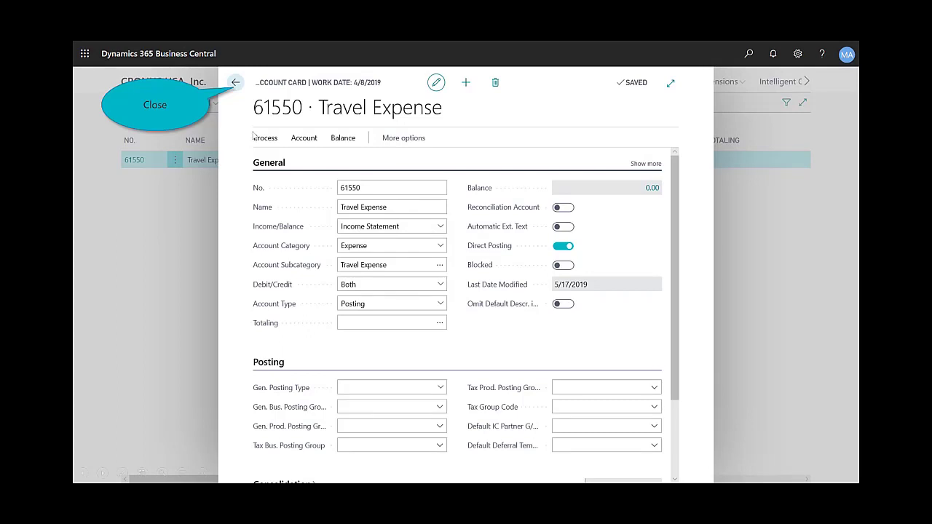
{"action": "left_click", "coordinate": [237, 84]}
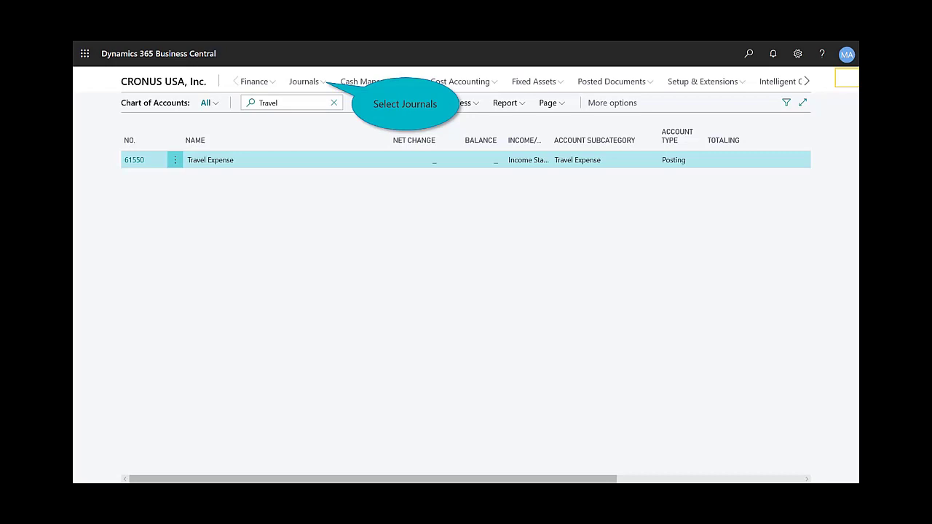
Open the DEFAULT general journal batch
{"action": "left_click", "coordinate": [304, 82]}
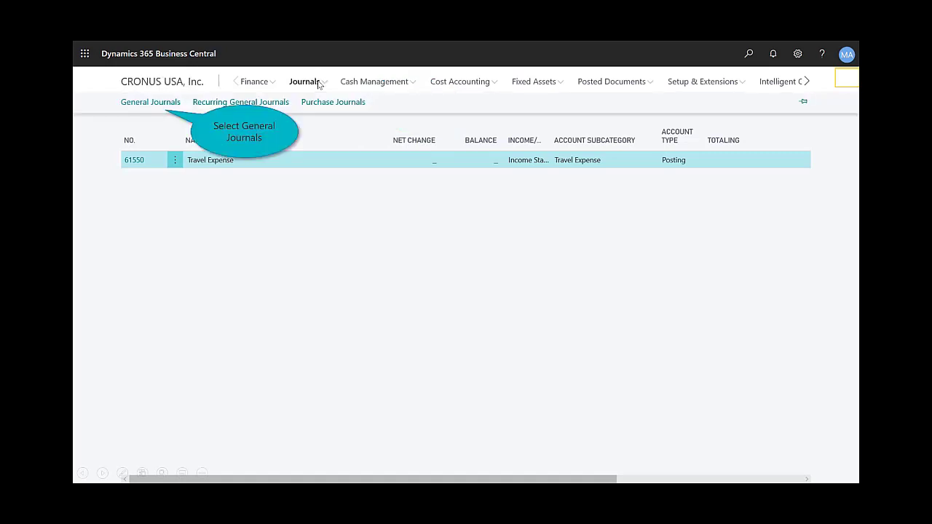
{"action": "left_click", "coordinate": [142, 103]}
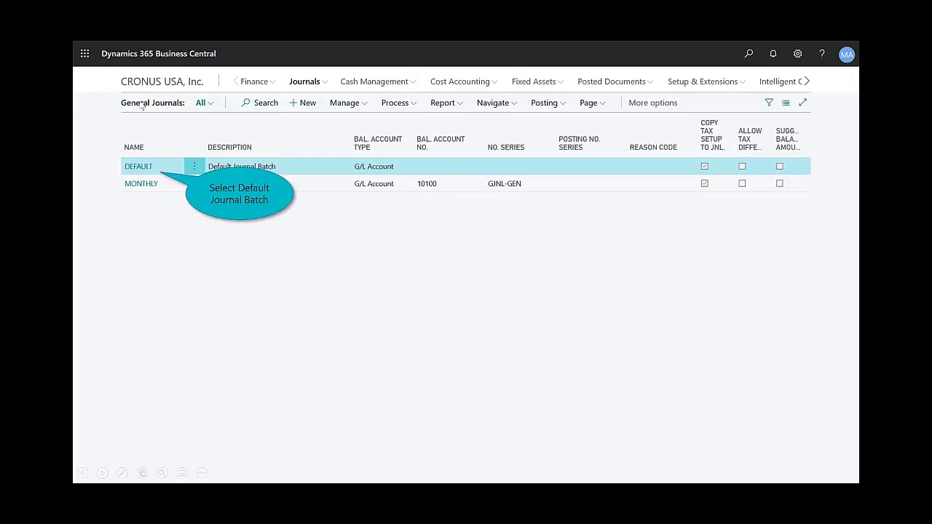
{"action": "left_click", "coordinate": [138, 169]}
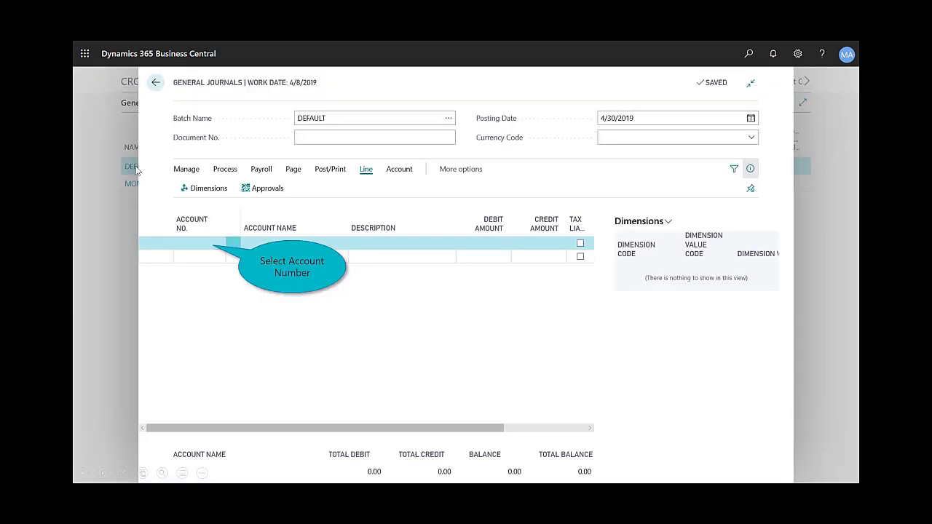
Fill the first journal line with account 61550 Travel Expense and a debit amount of 8,900.00
{"action": "left_click", "coordinate": [214, 245]}
{"action": "type", "text": "61"}
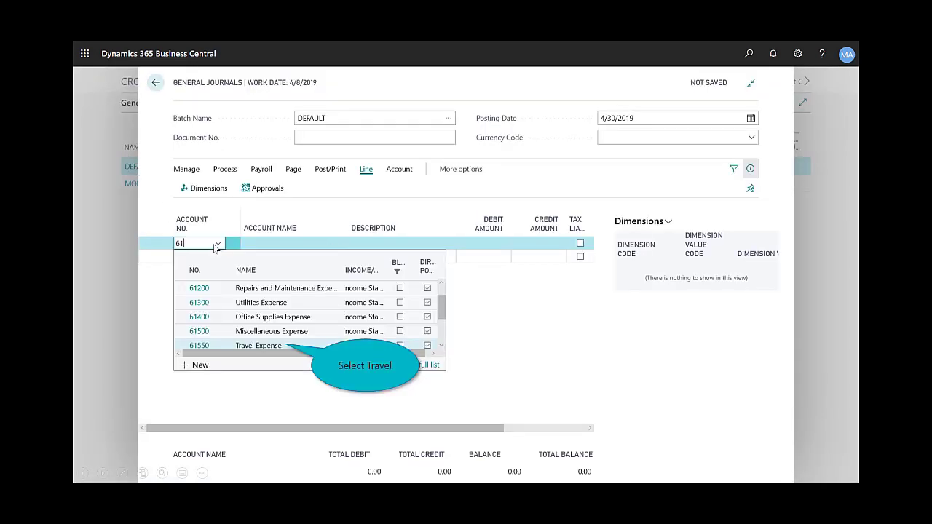
{"action": "left_click", "coordinate": [201, 348]}
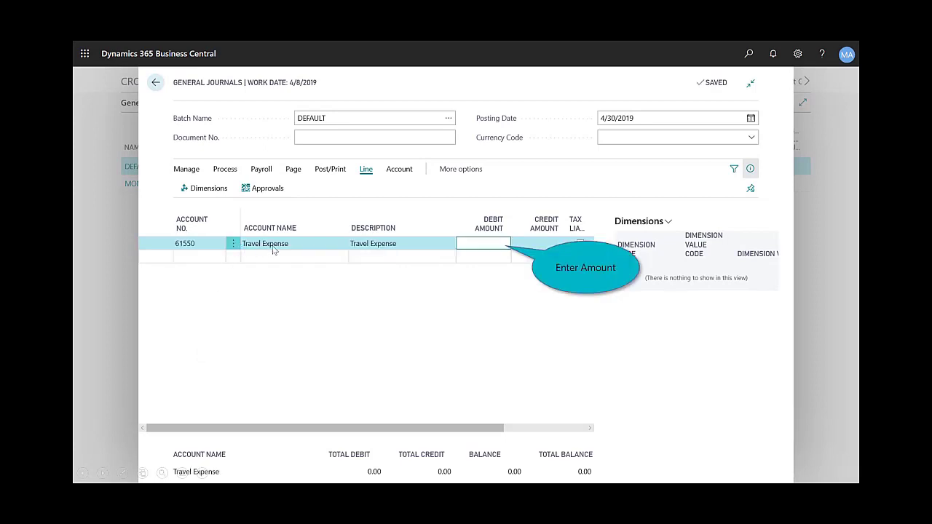
{"action": "left_click", "coordinate": [492, 248]}
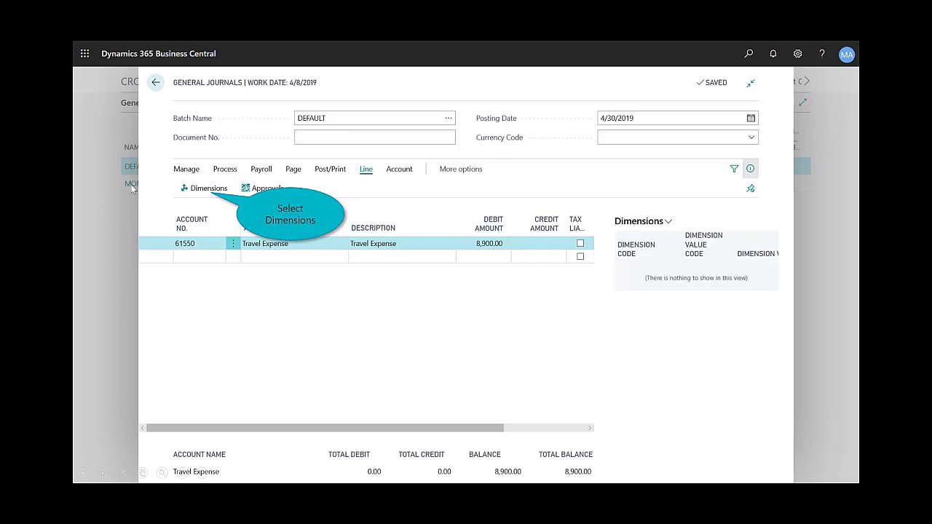
Assign the DEPARTMENT dimension with the value SALES to the Travel Expense journal line, and post the journal
{"action": "left_click", "coordinate": [207, 189]}
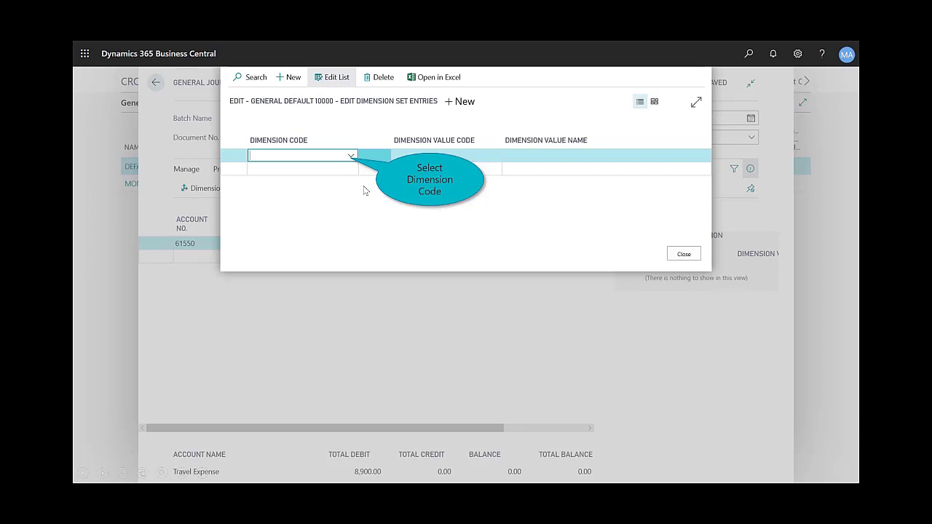
{"action": "left_click", "coordinate": [350, 156]}
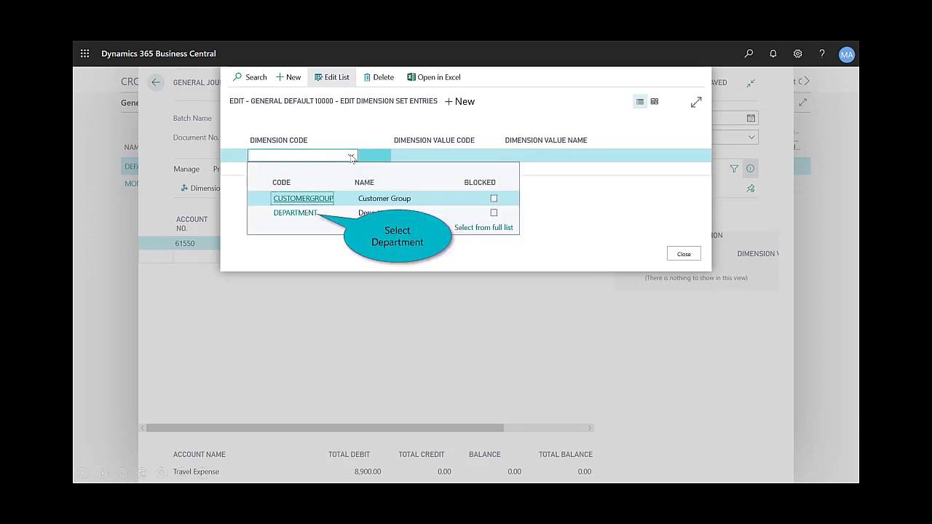
{"action": "left_click", "coordinate": [316, 214]}
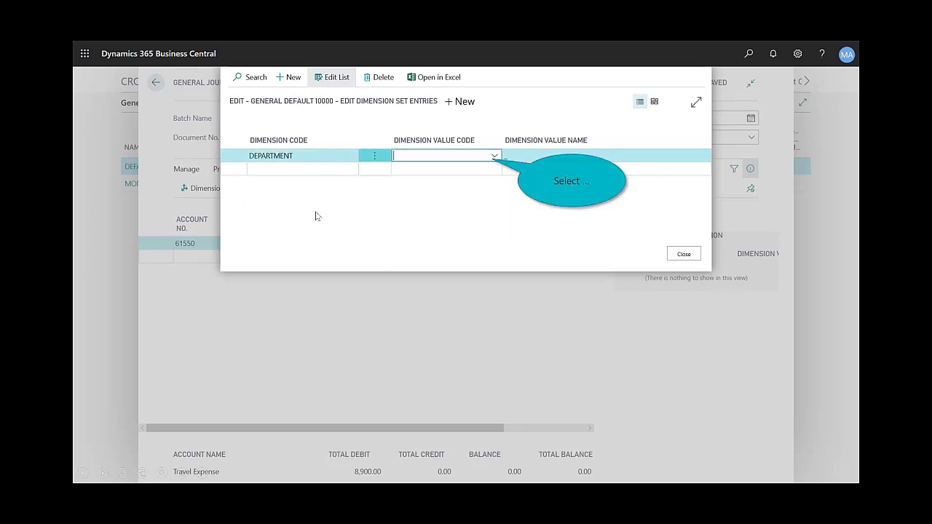
{"action": "left_click", "coordinate": [495, 157]}
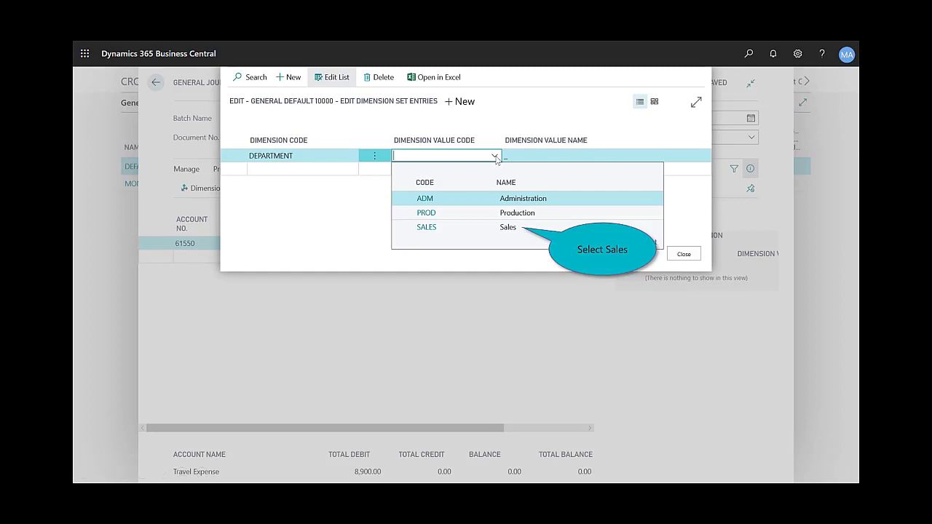
{"action": "left_click", "coordinate": [502, 231]}
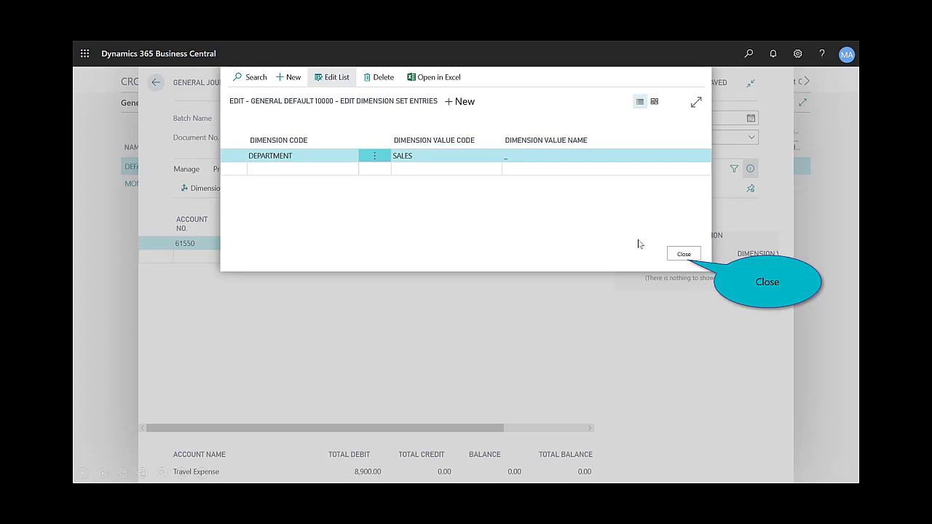
{"action": "left_click", "coordinate": [681, 254]}
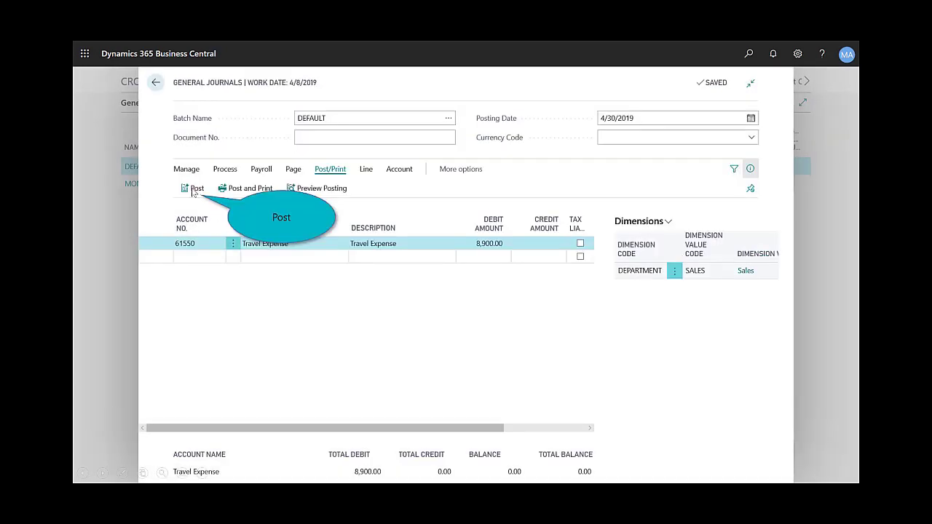
{"action": "left_click", "coordinate": [194, 188]}
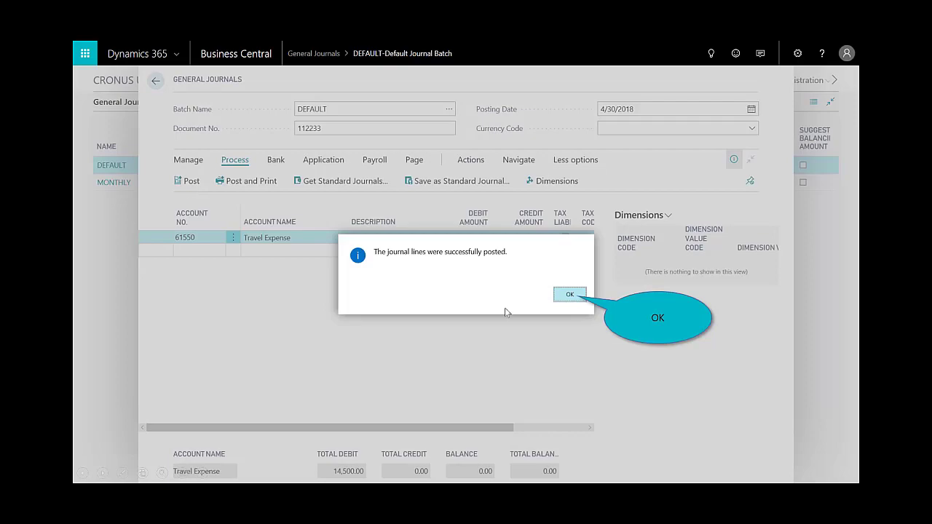
{"action": "left_click", "coordinate": [566, 297]}
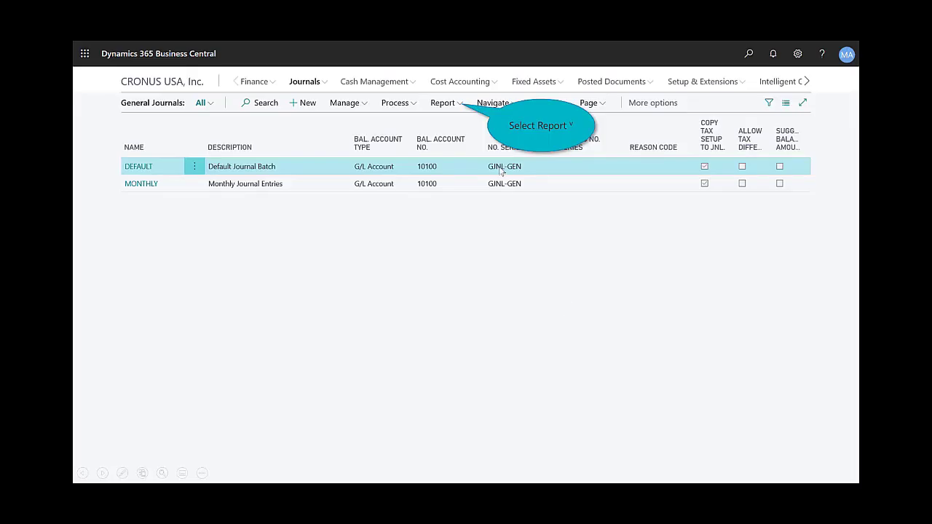
Run the Detail Trial Balance report from the general journals list to check the Travel Expense posting, and close the report
{"action": "left_click", "coordinate": [456, 106]}
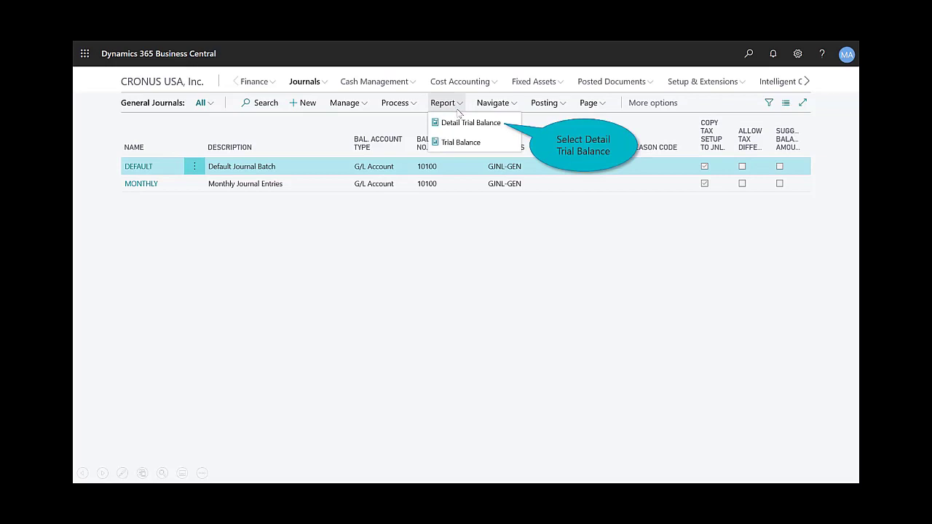
{"action": "left_click", "coordinate": [460, 123]}
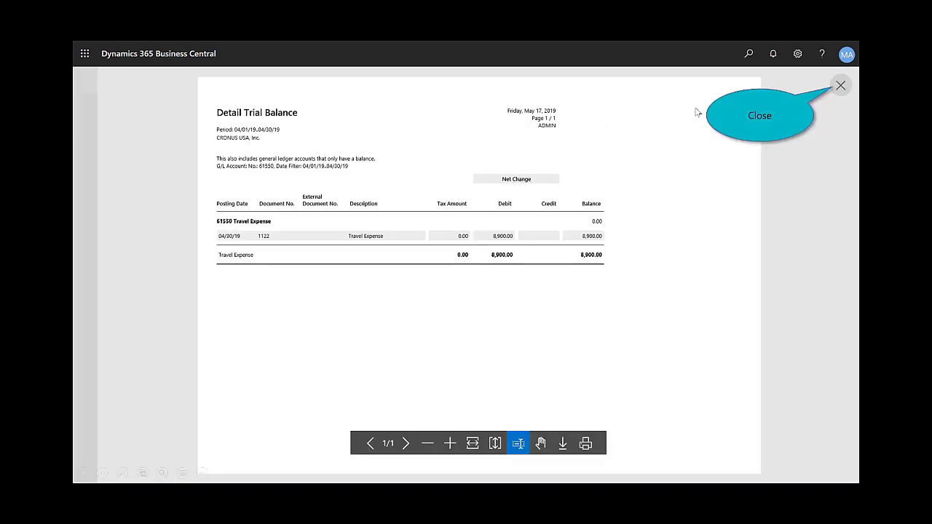
{"action": "left_click", "coordinate": [840, 85]}
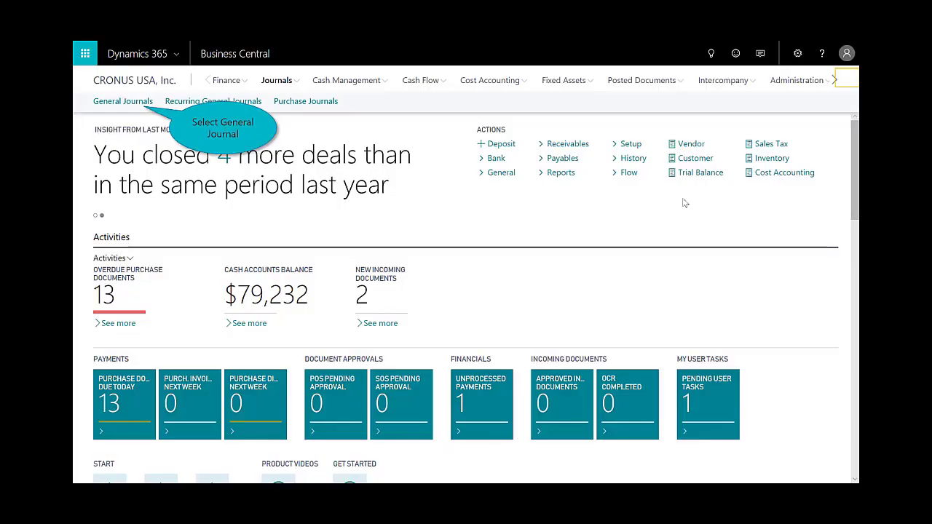
Open the DEFAULT general journal batch for editing in Excel and choose an April 2018 posting date for the first line
{"action": "left_click", "coordinate": [134, 107]}
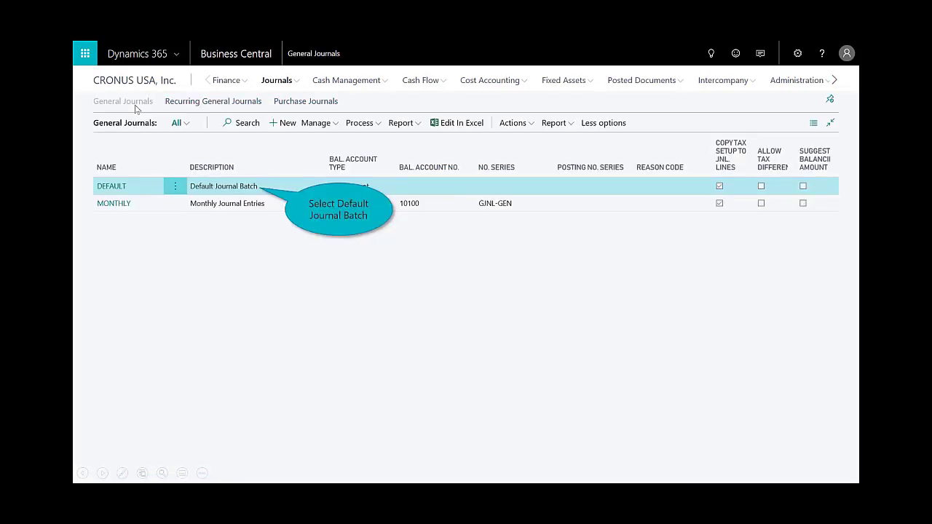
{"action": "left_click", "coordinate": [132, 188]}
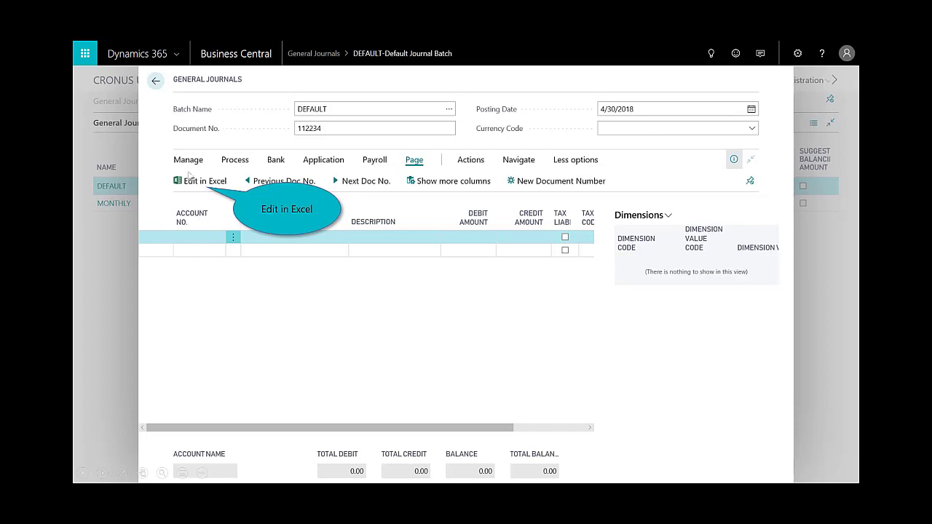
{"action": "left_click", "coordinate": [192, 181]}
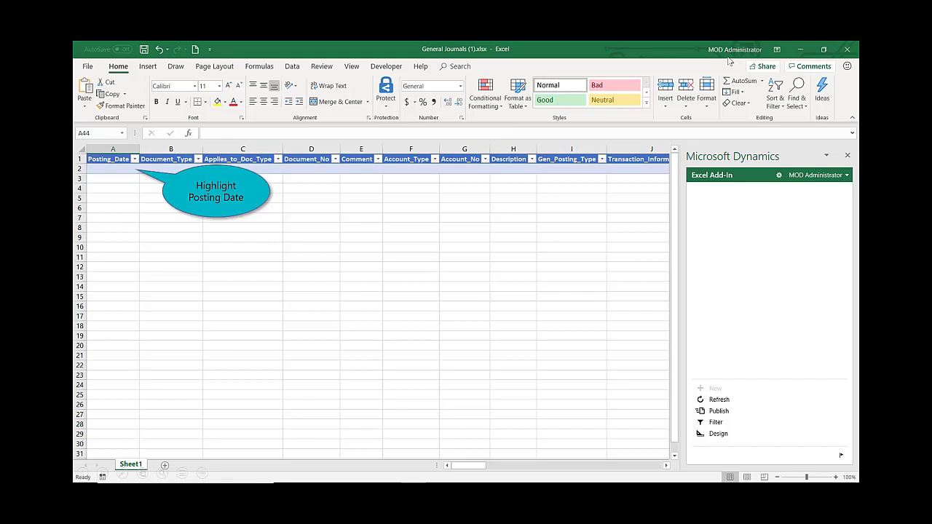
{"action": "left_click", "coordinate": [122, 171]}
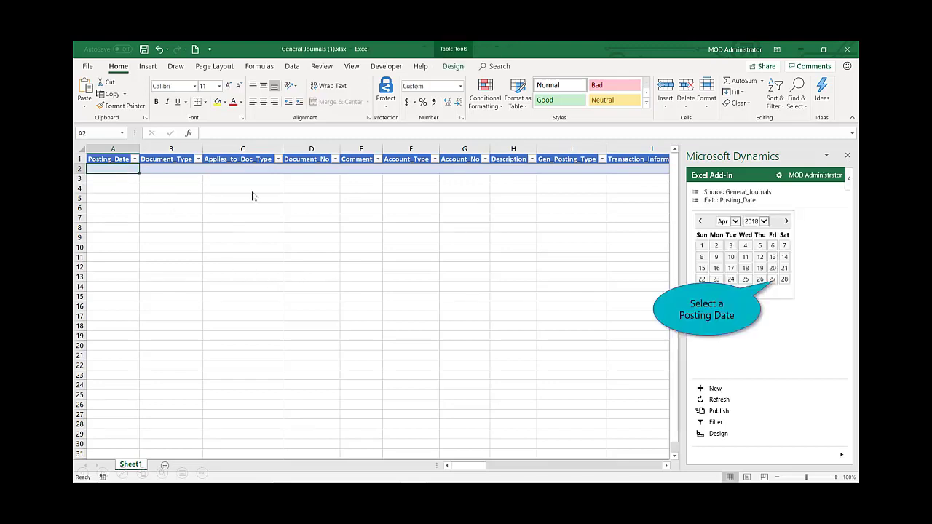
{"action": "left_click", "coordinate": [766, 281]}
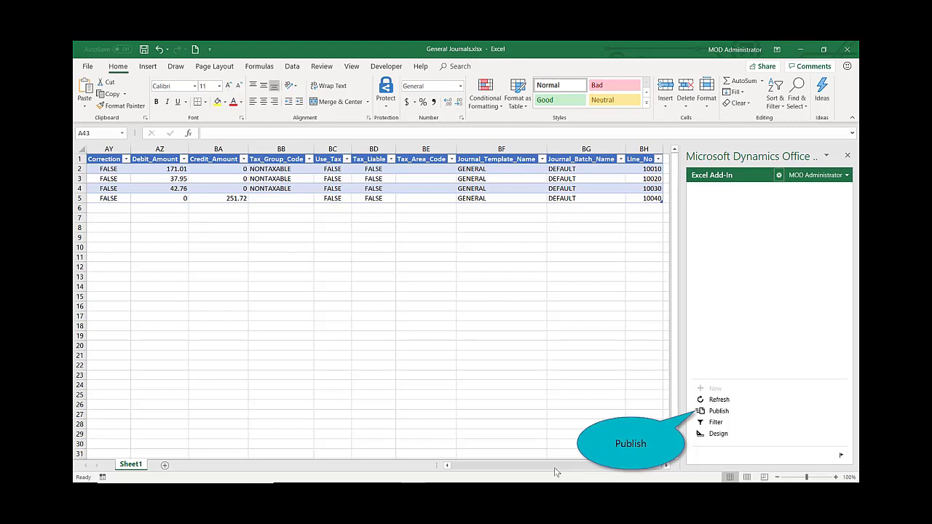
Publish the worksheet's journal lines from Excel to Business Central, accepting the row changes, and minimize Excel
{"action": "left_click", "coordinate": [720, 411]}
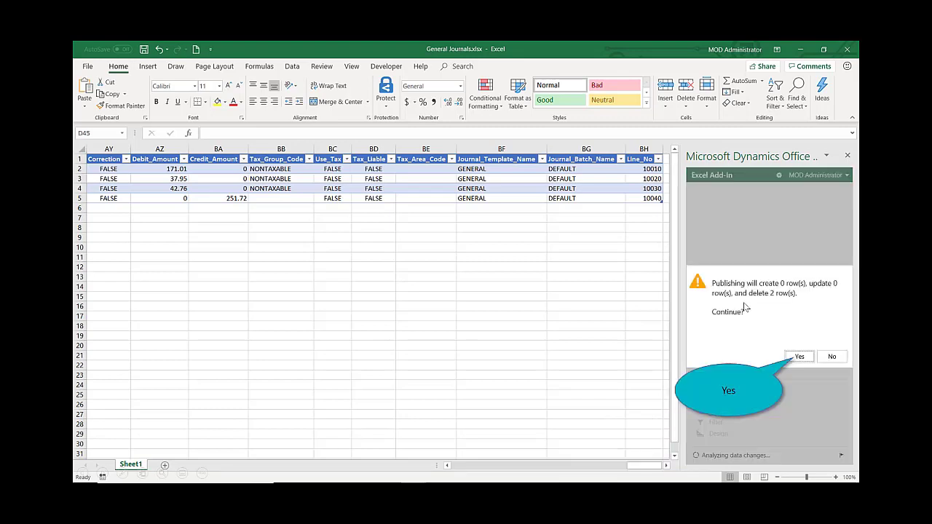
{"action": "left_click", "coordinate": [800, 358]}
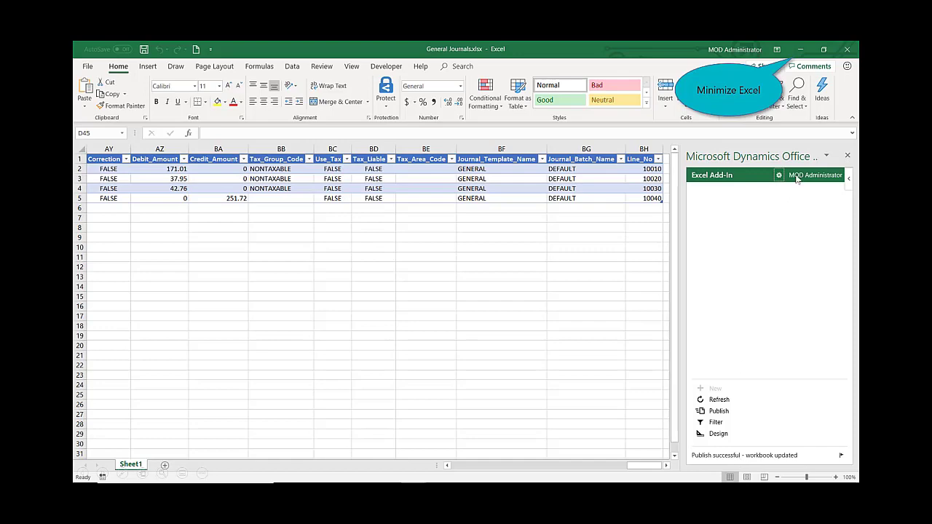
{"action": "left_click", "coordinate": [800, 51]}
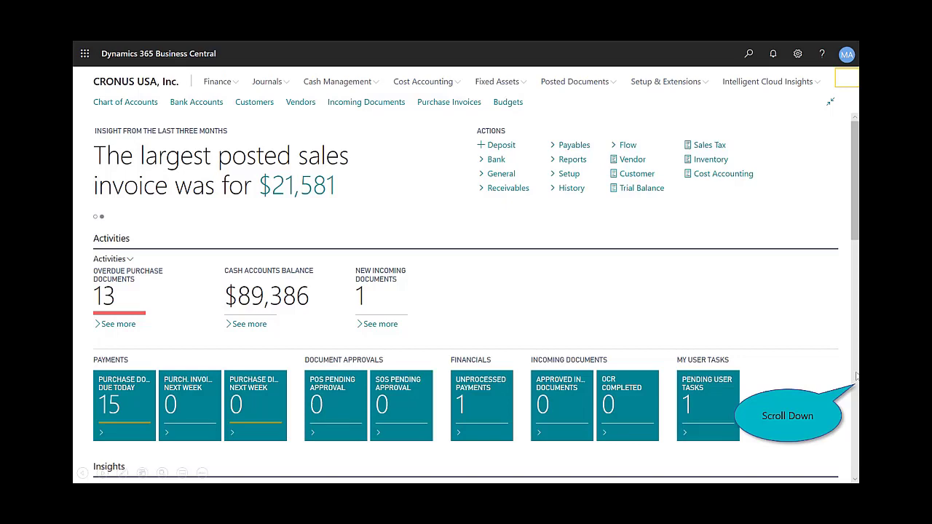
Review the ledger entries and weekly G/L balance of account 20100 Accounts Payable from My Accounts, and return to the home page
{"action": "scroll", "coordinate": [856, 374], "scroll_direction": "down", "scroll_amount": 5}
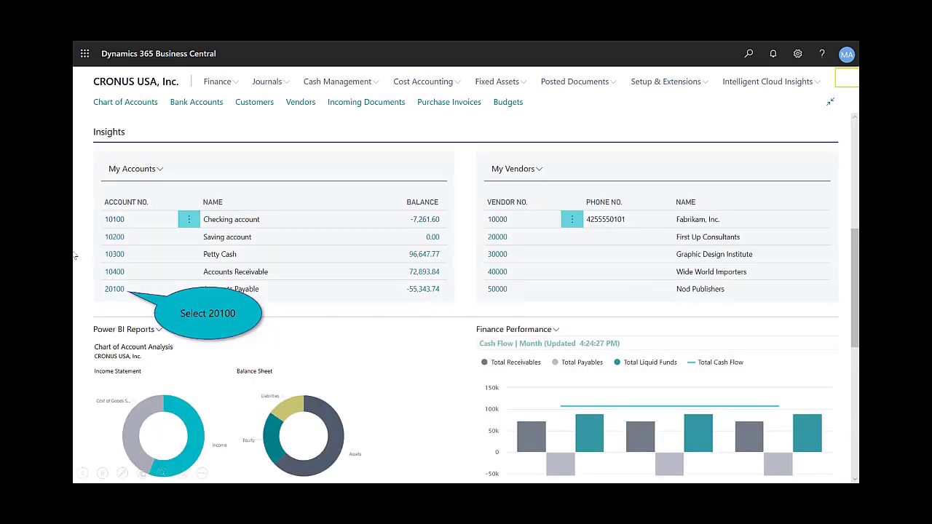
{"action": "left_click", "coordinate": [114, 289]}
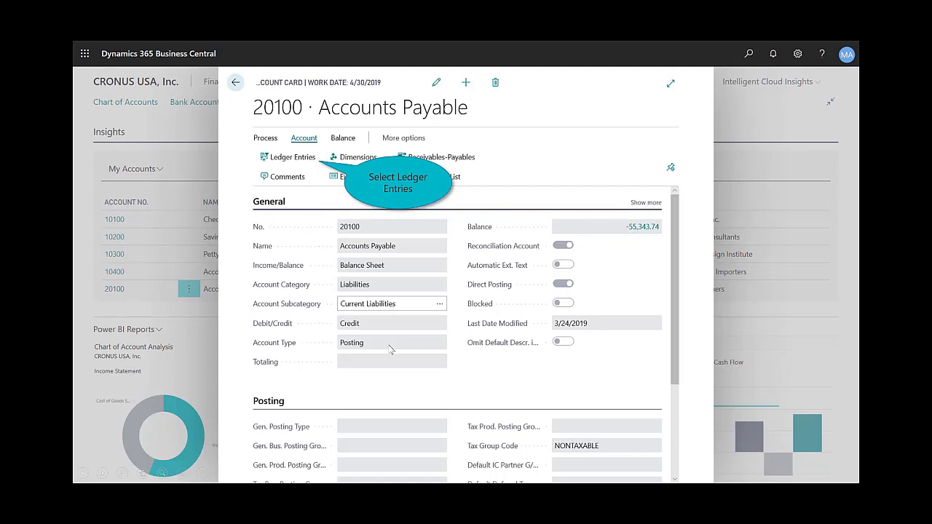
{"action": "left_click", "coordinate": [292, 160]}
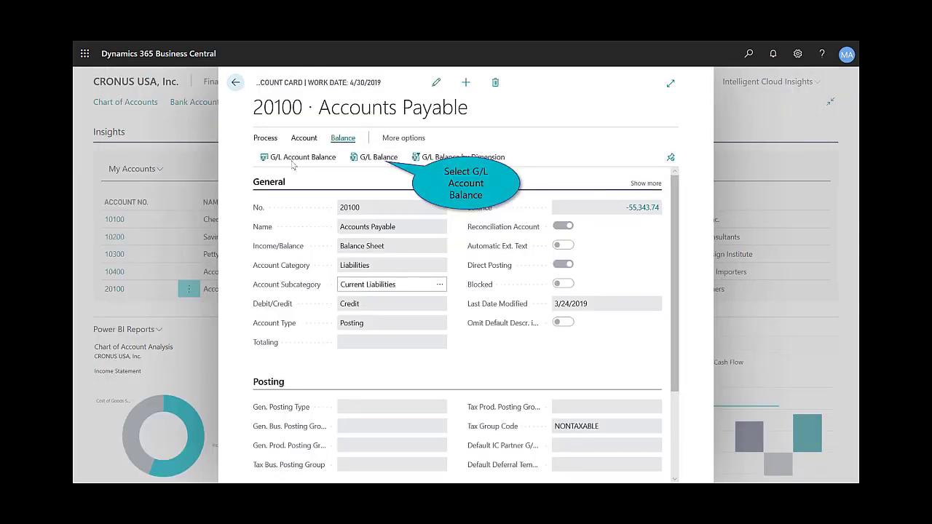
{"action": "left_click", "coordinate": [372, 159]}
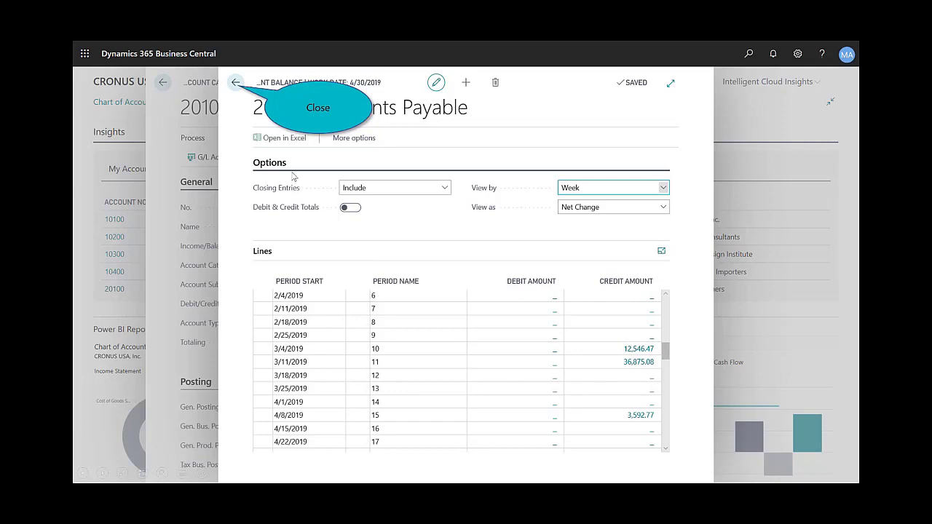
{"action": "left_click", "coordinate": [236, 82]}
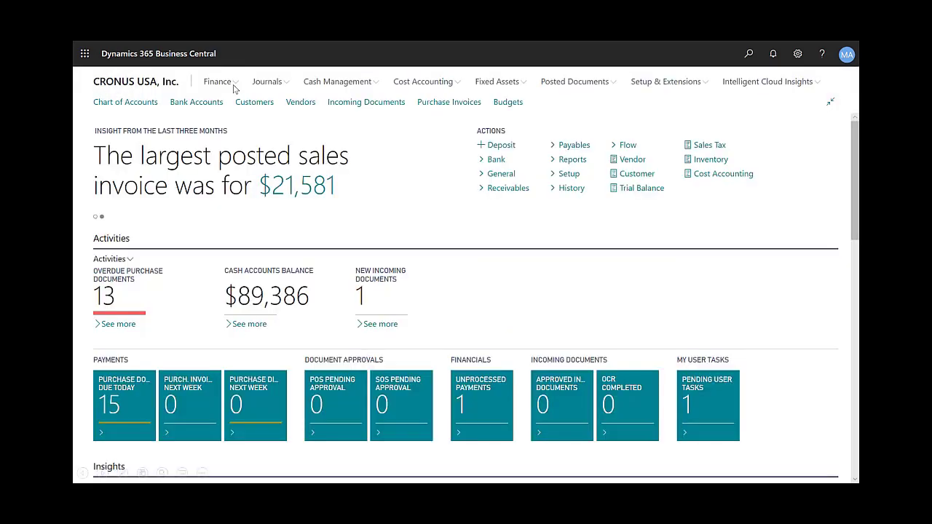